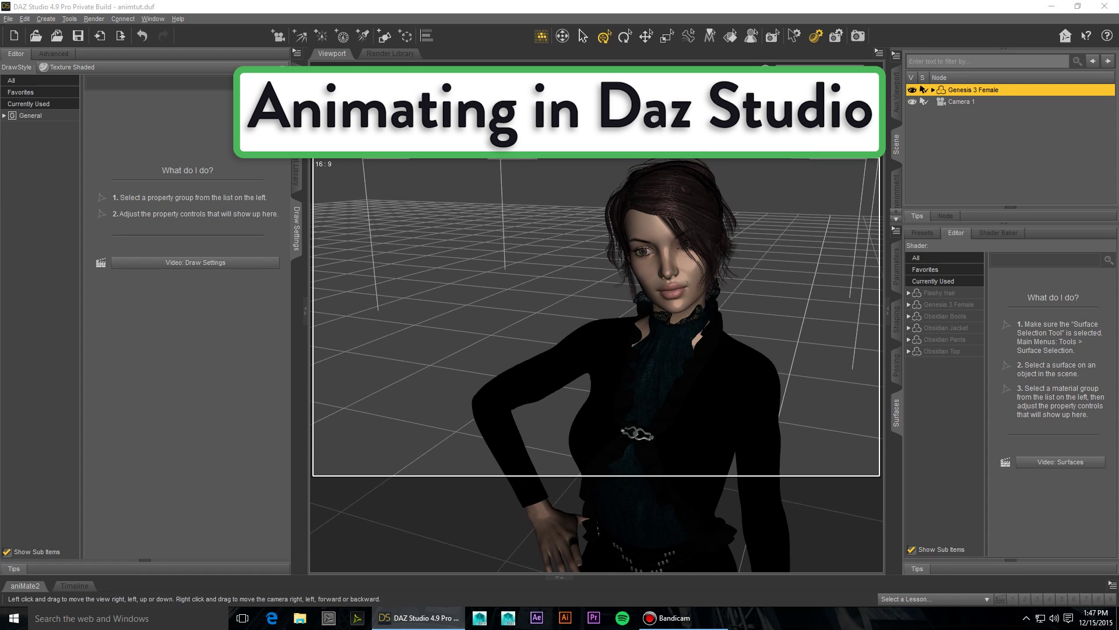
# Keep the viewport Texture Shaded, then orbit and pan to reframe the figure.
pyautogui.click(765, 68)
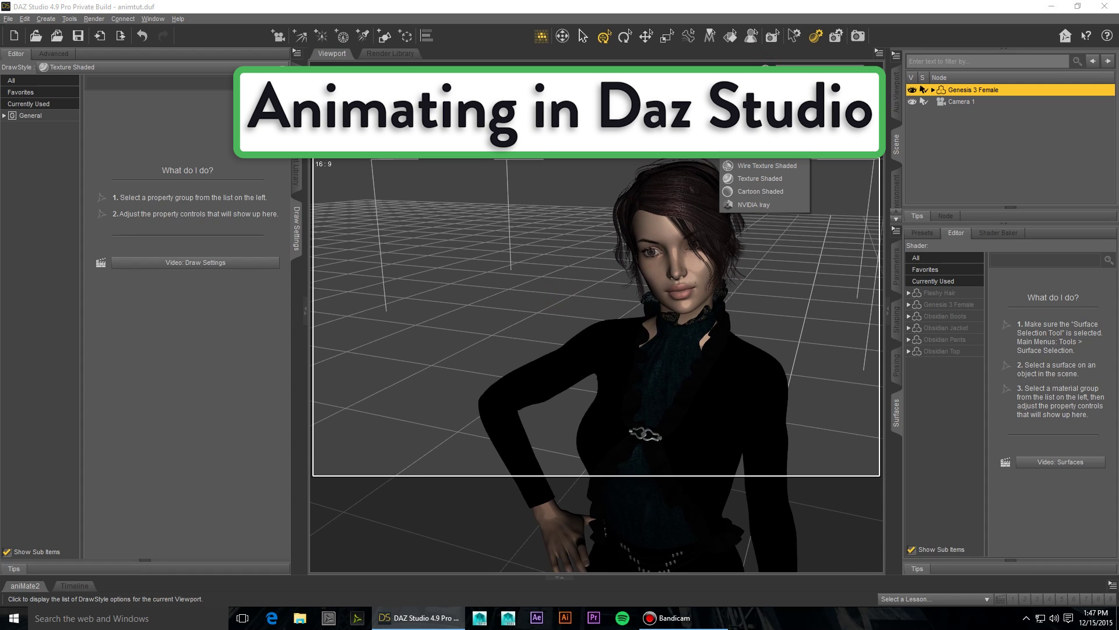
pyautogui.click(776, 178)
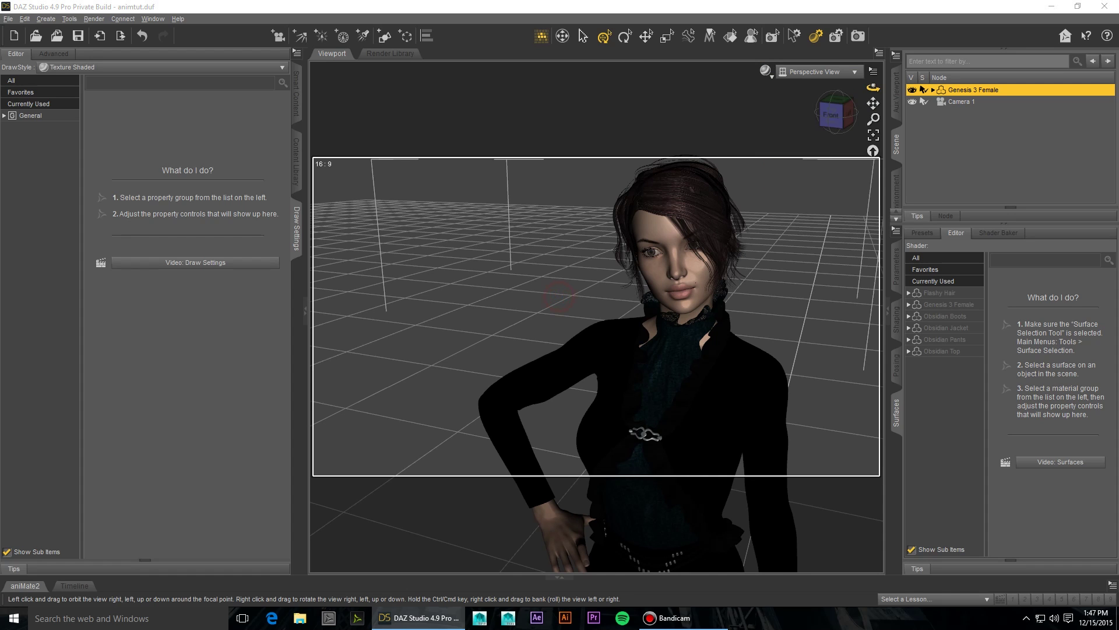
pyautogui.moveTo(558, 297); pyautogui.dragTo(554, 324)
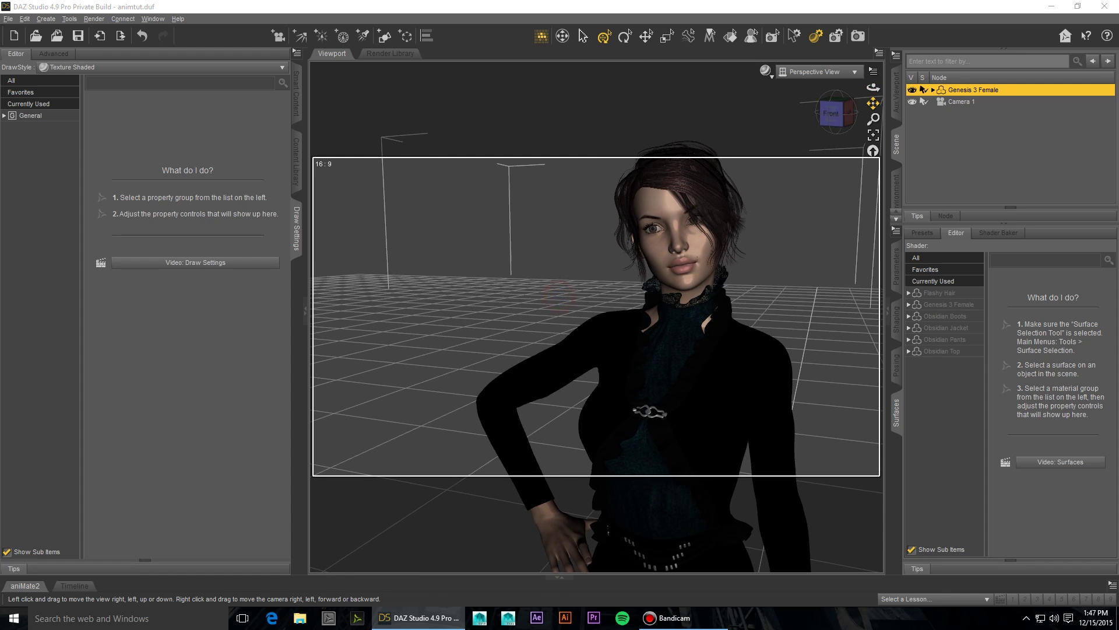
pyautogui.moveTo(873, 103); pyautogui.dragTo(873, 98)
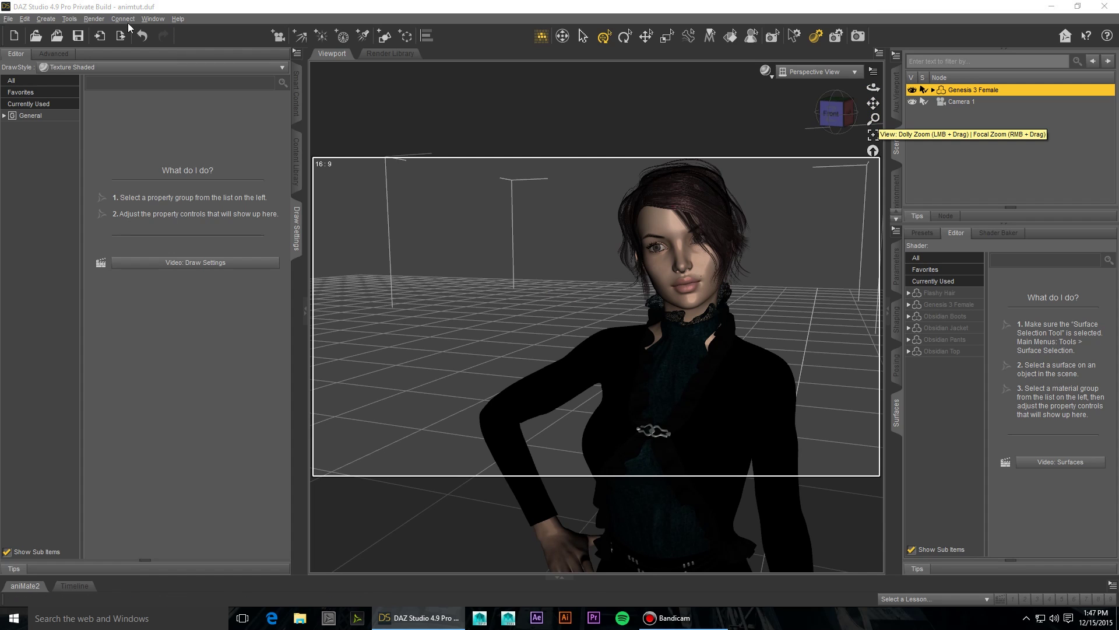
# Open Render Settings from Window > Panes (Tabs) and dock it among the right-hand panes.
pyautogui.click(147, 21)
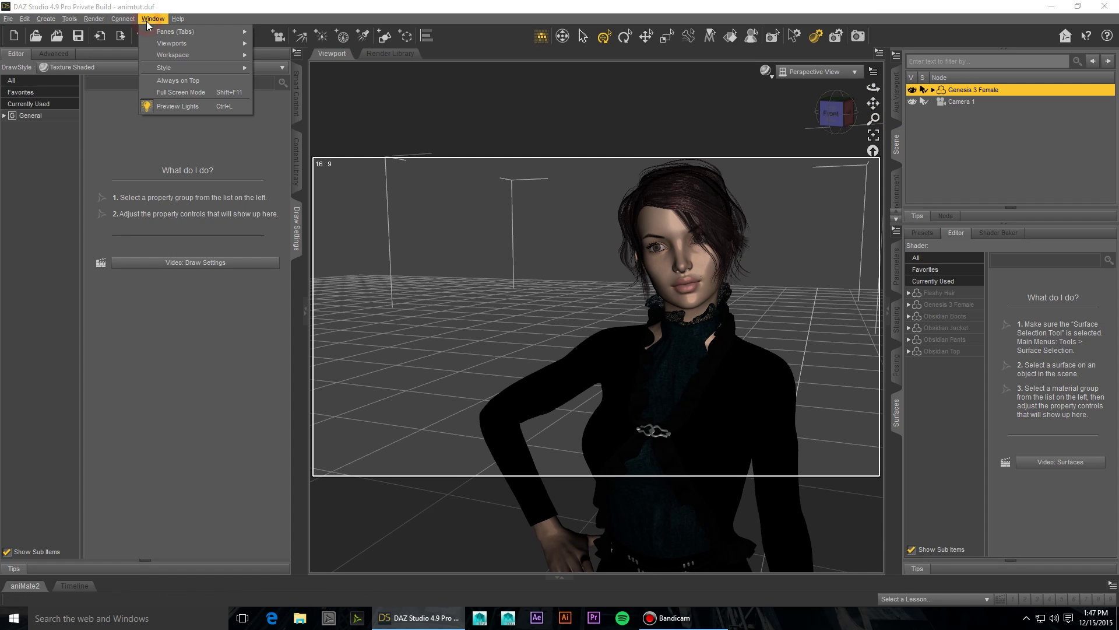
pyautogui.moveTo(162, 33)
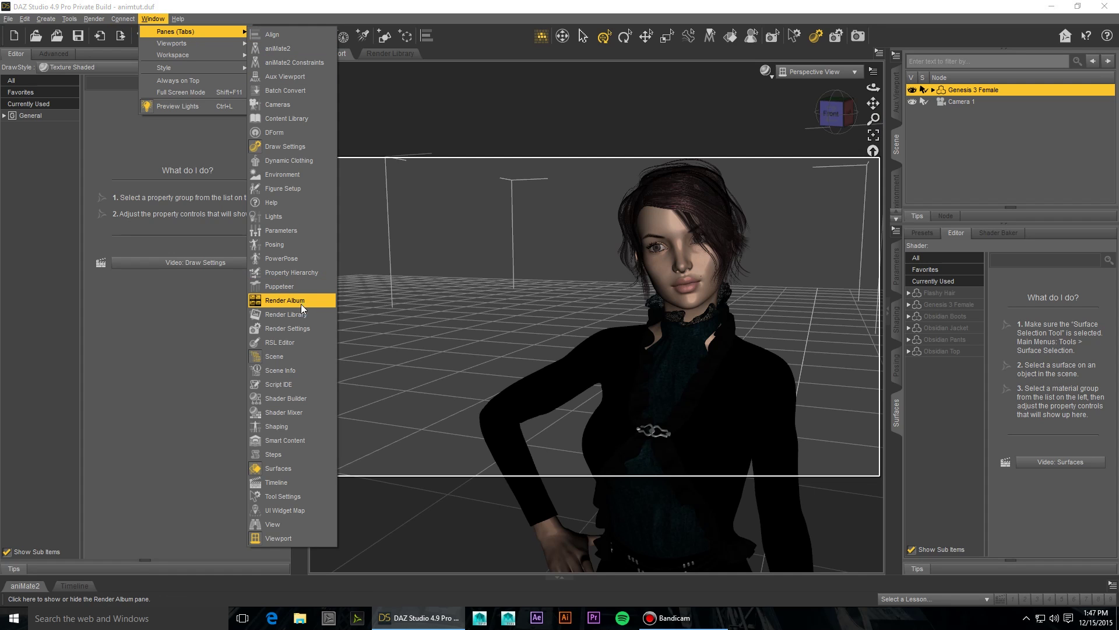
pyautogui.click(301, 327)
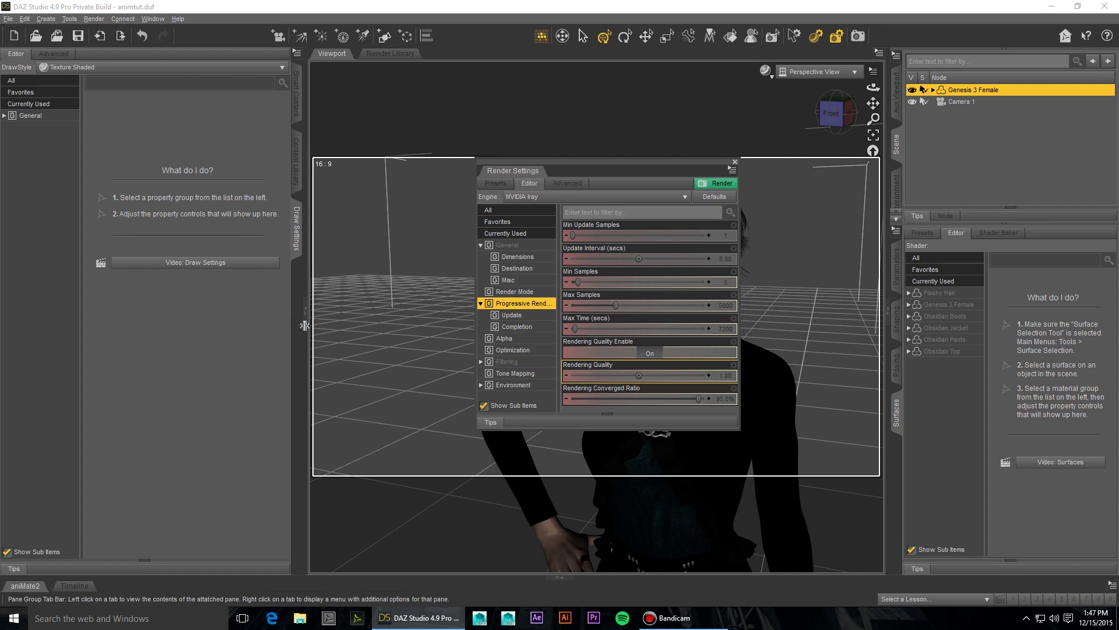
pyautogui.click(592, 171)
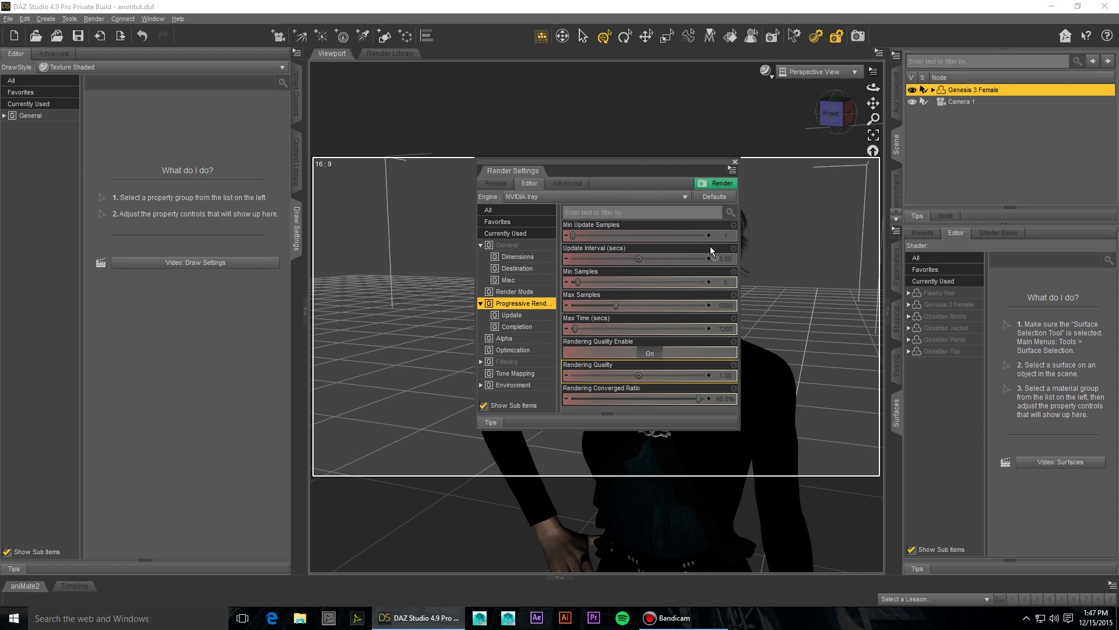
pyautogui.moveTo(890, 453); pyautogui.dragTo(894, 453)
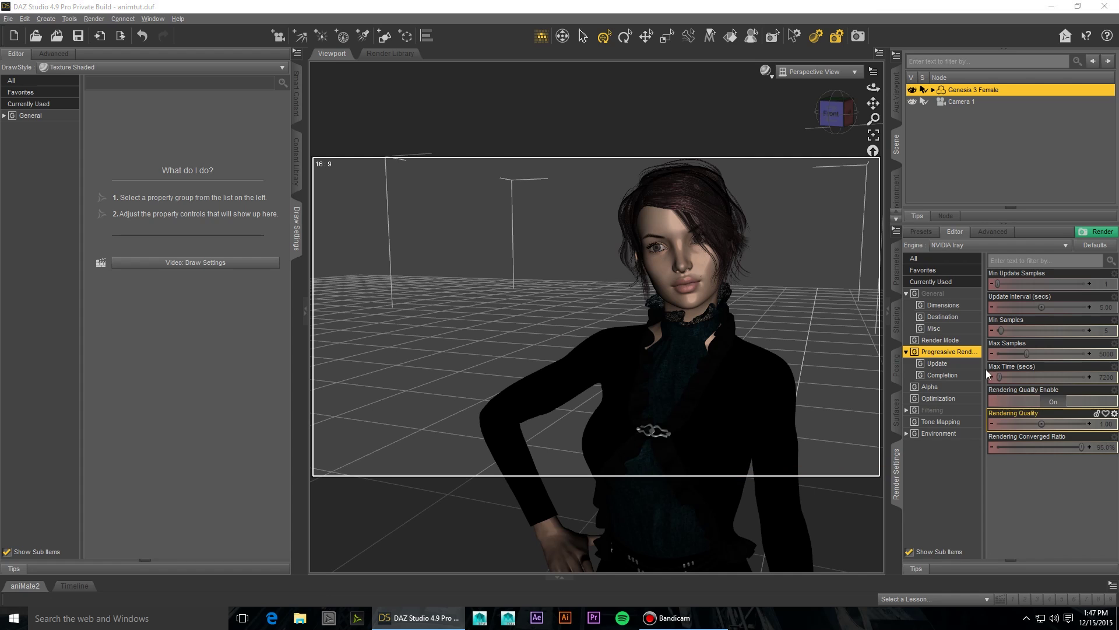
# Keep NVIDIA Iray, turn Rendering Quality Enable off, and set Max Samples to 100.
pyautogui.click(962, 247)
pyautogui.click(964, 246)
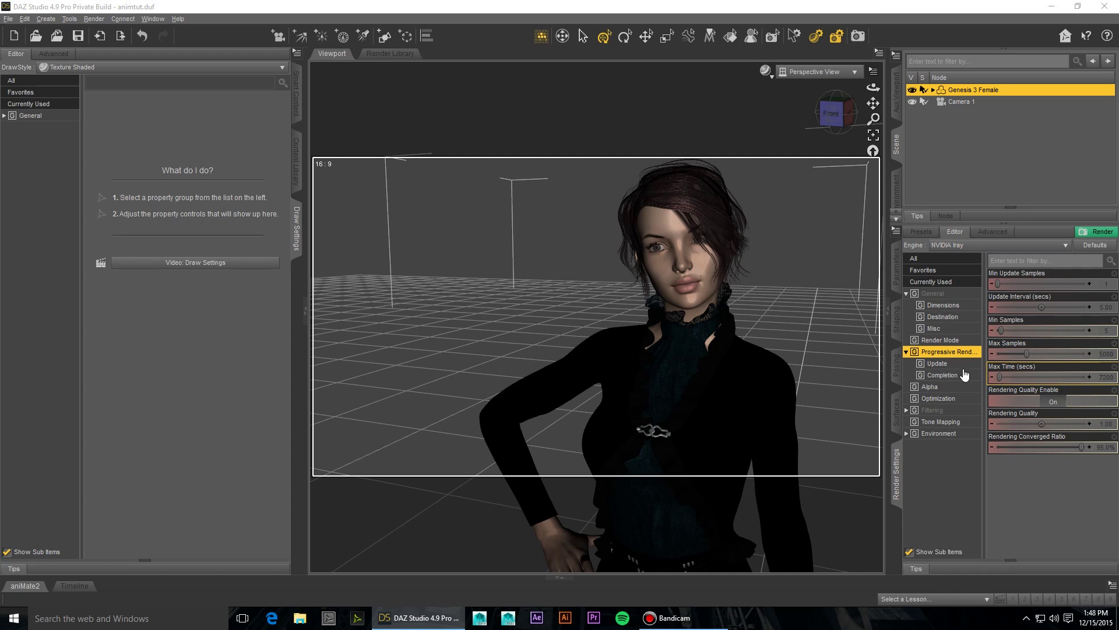
pyautogui.click(1059, 404)
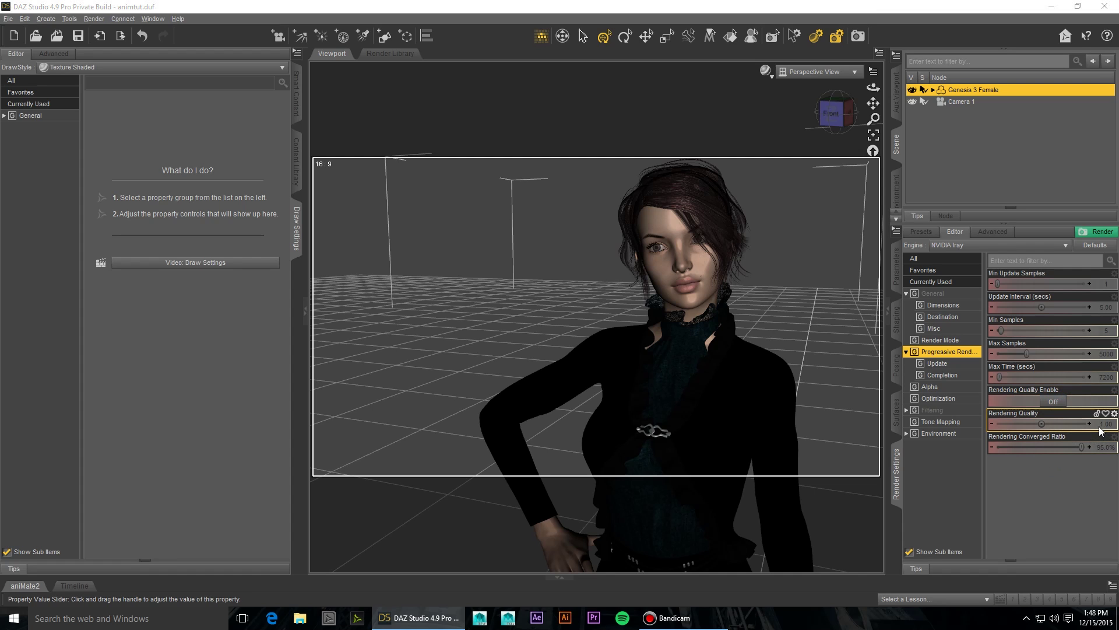
pyautogui.moveTo(1079, 447)
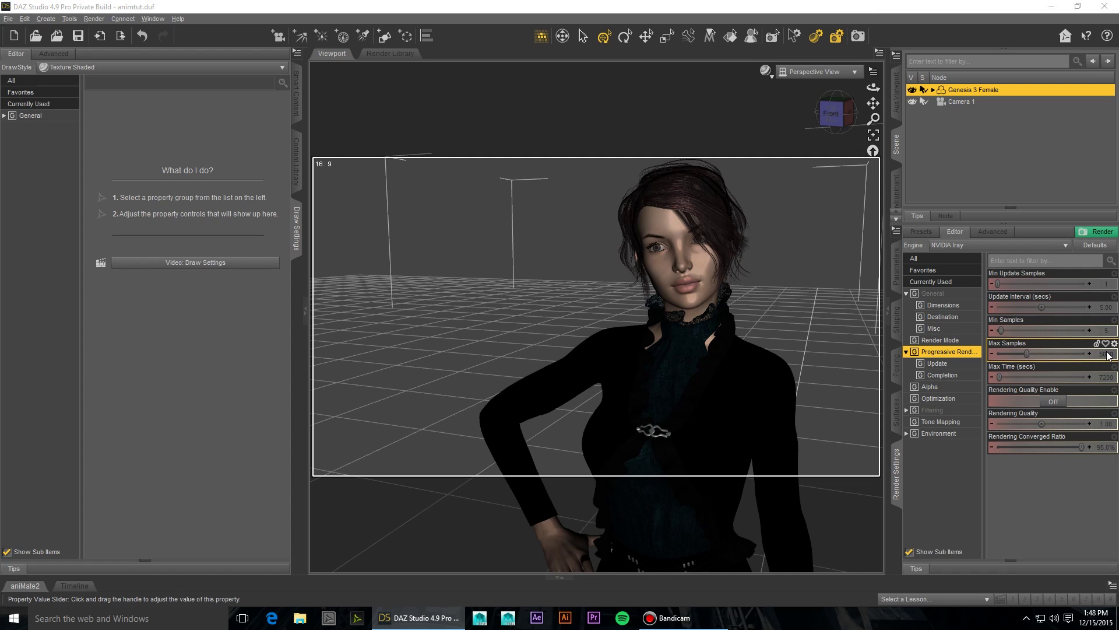
pyautogui.moveTo(1024, 348)
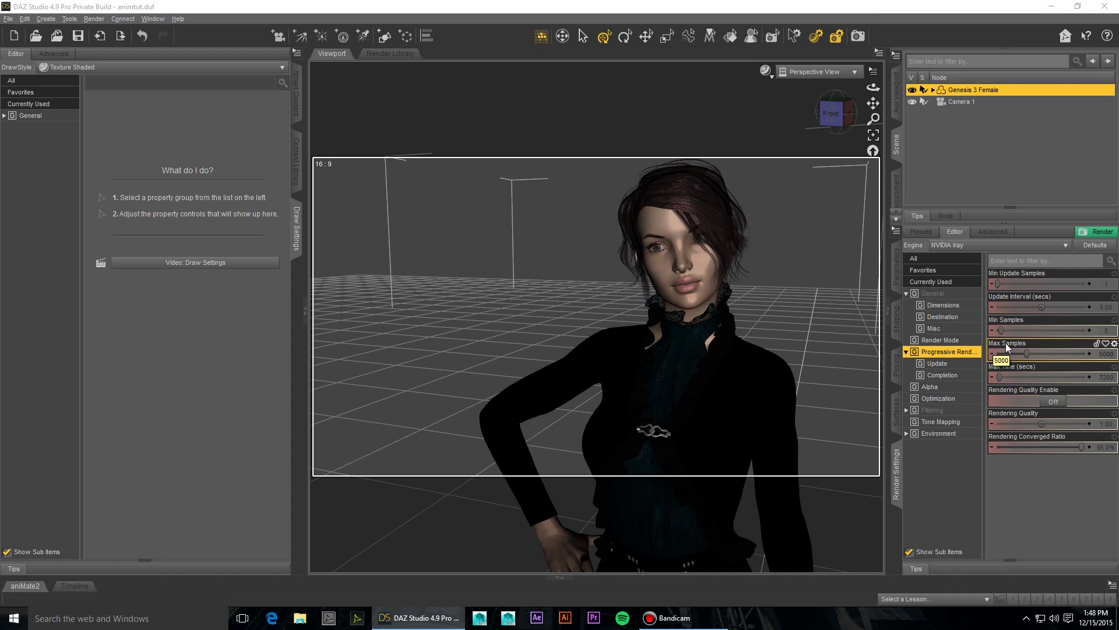
pyautogui.click(1101, 352)
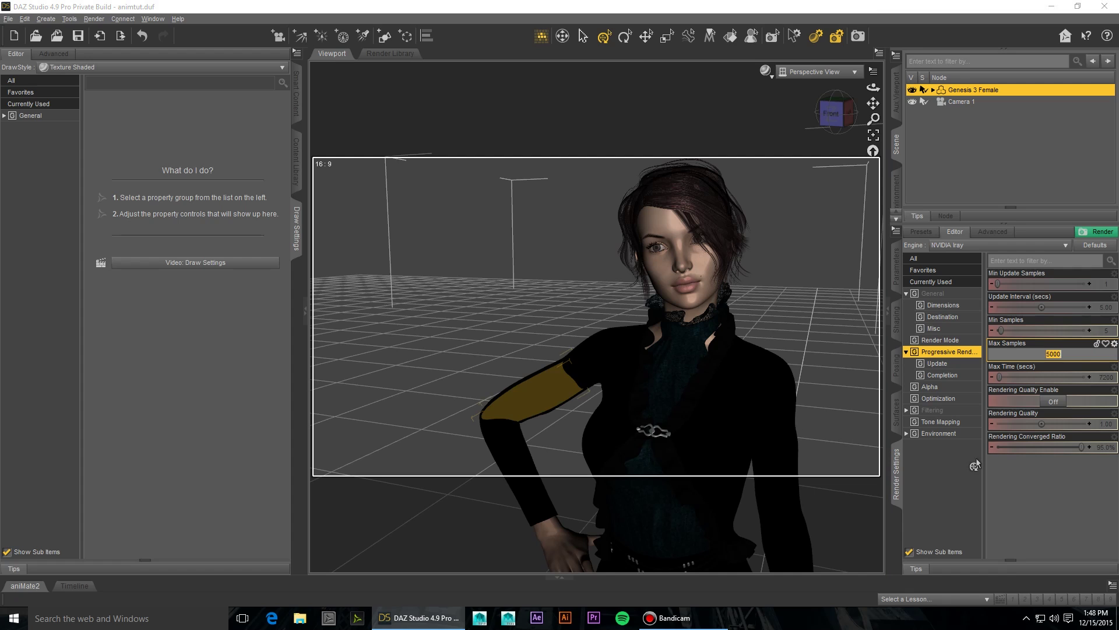
pyautogui.write('100')
pyautogui.press('Return')
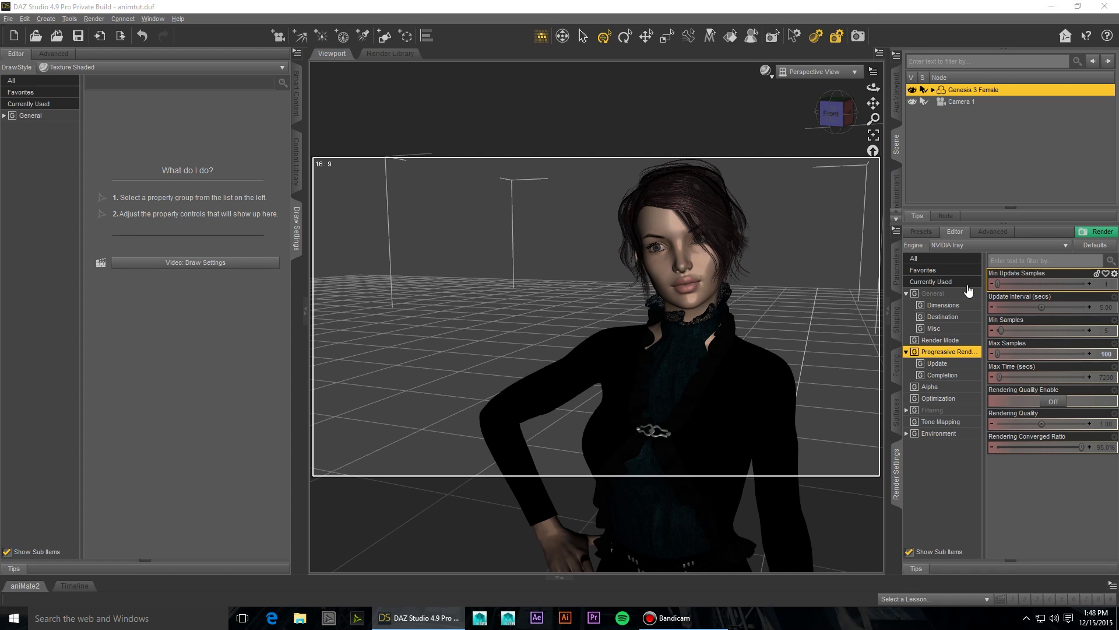
# In General settings, leave Render Type at Still Image and start a test render of the current frame.
pyautogui.click(938, 295)
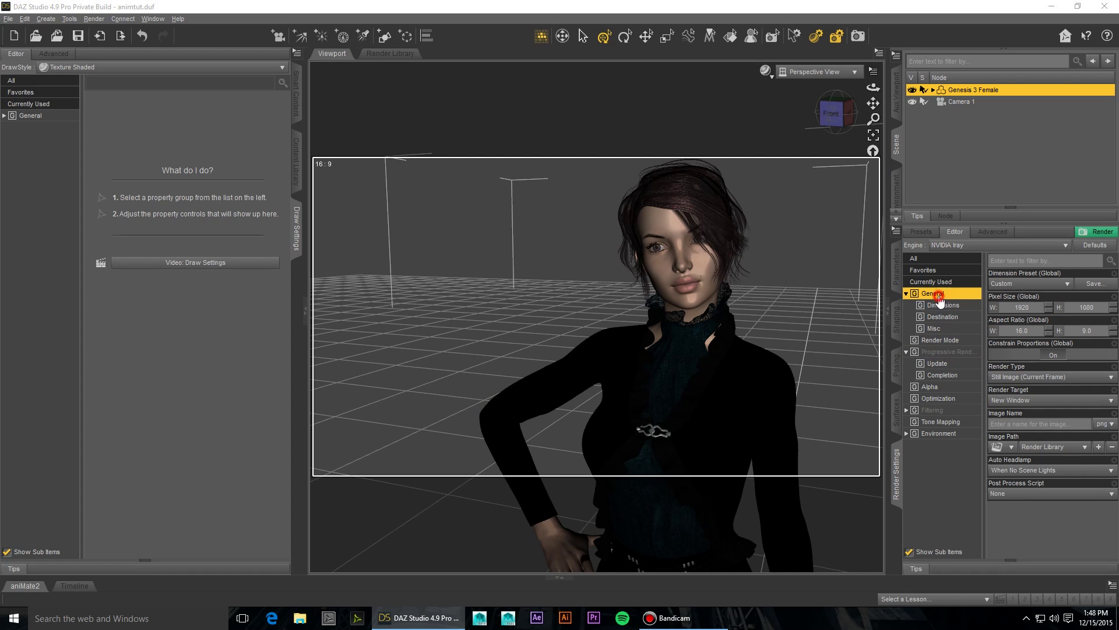
pyautogui.click(1042, 378)
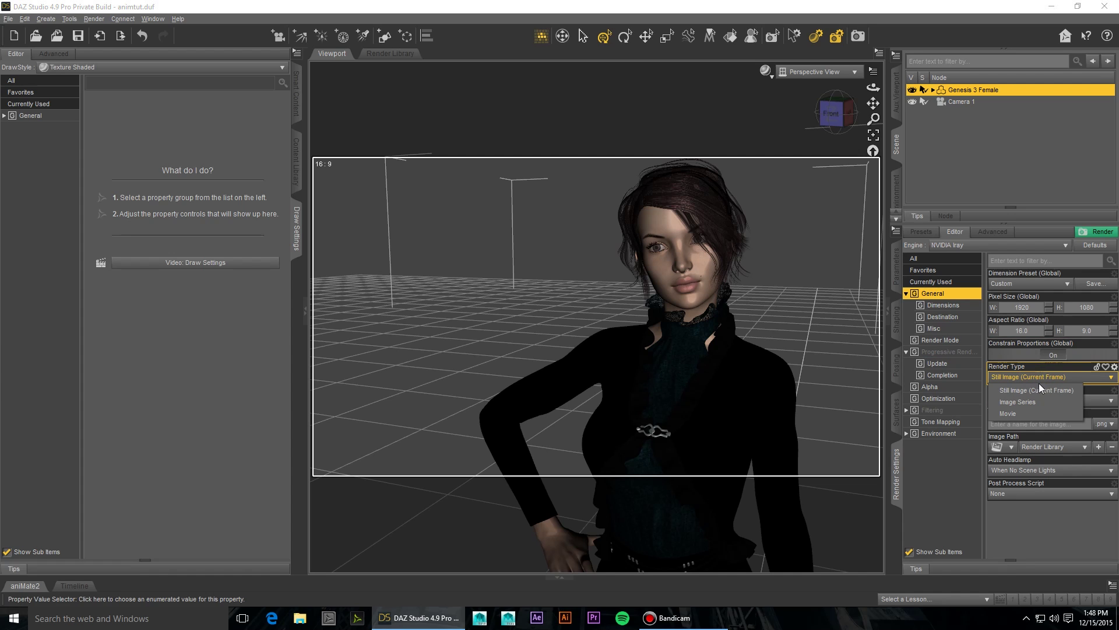
pyautogui.click(1037, 386)
pyautogui.click(1039, 378)
pyautogui.click(1100, 232)
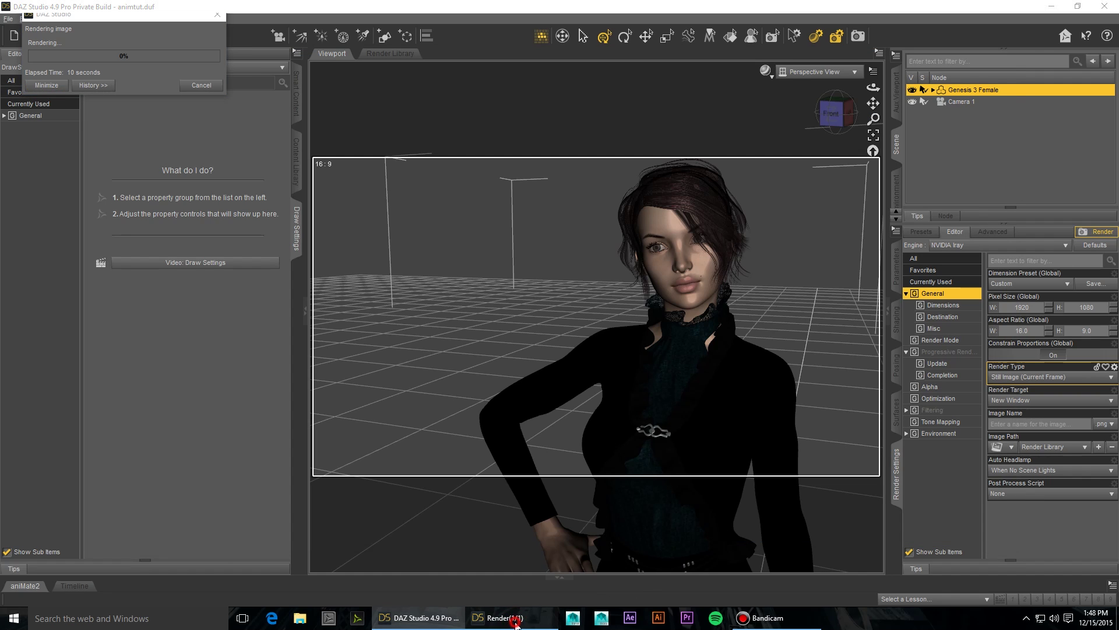
# Bring the render window forward, let the portrait finish, close it, and reselect Progressive Rendering.
pyautogui.click(515, 623)
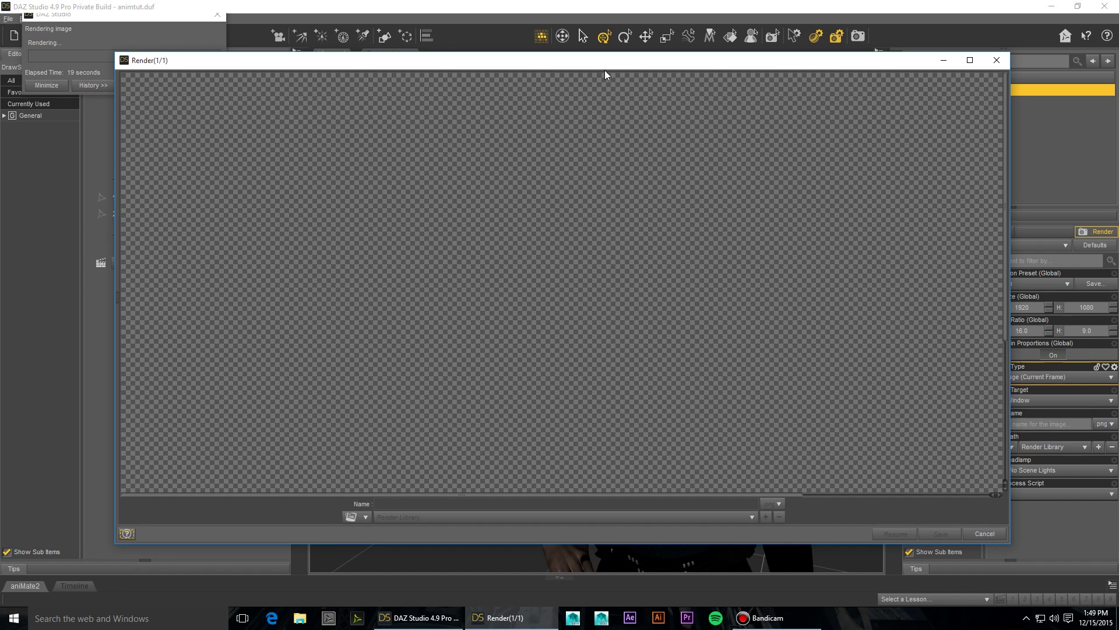
pyautogui.moveTo(608, 70); pyautogui.dragTo(644, 87)
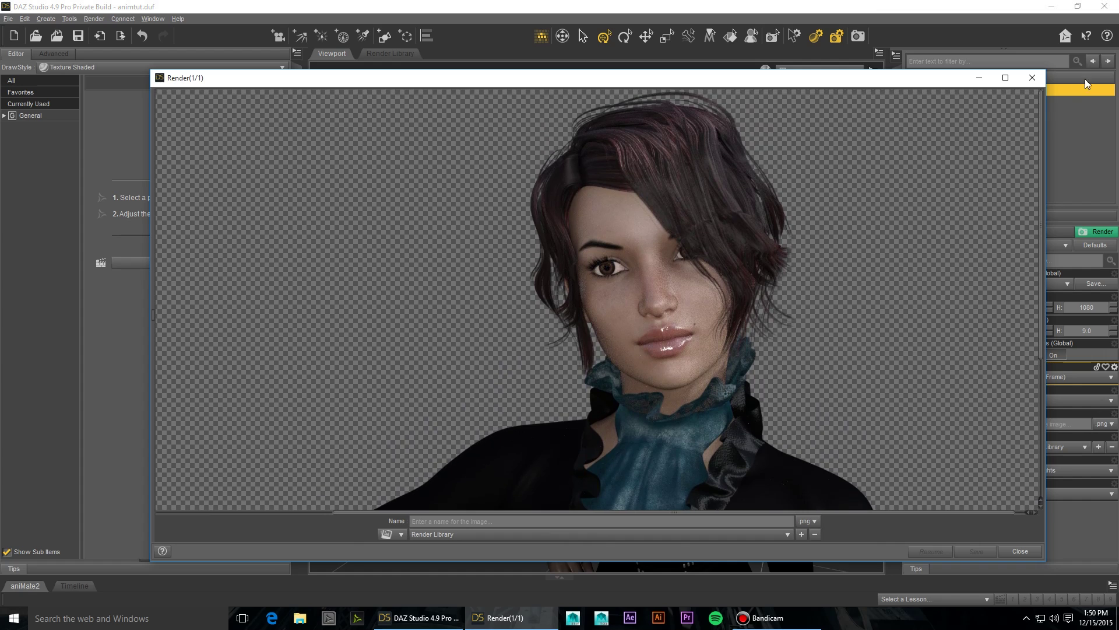
pyautogui.click(1020, 551)
pyautogui.click(940, 351)
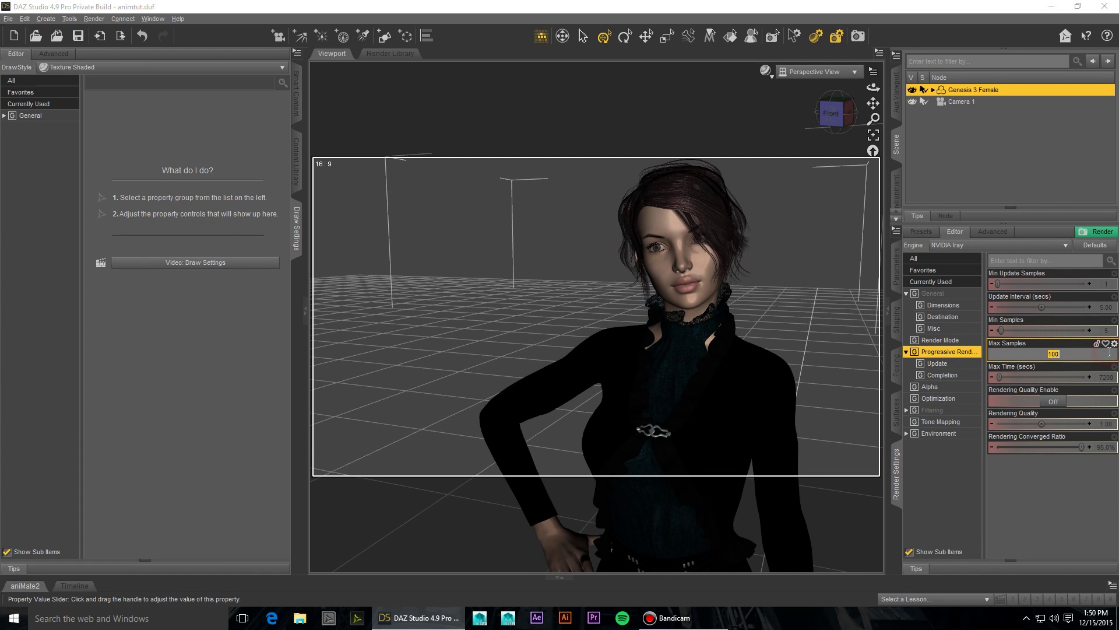
# Raise Max Samples to 200, then bring the finished render window forward and close it.
pyautogui.write('200')
pyautogui.press('Return')
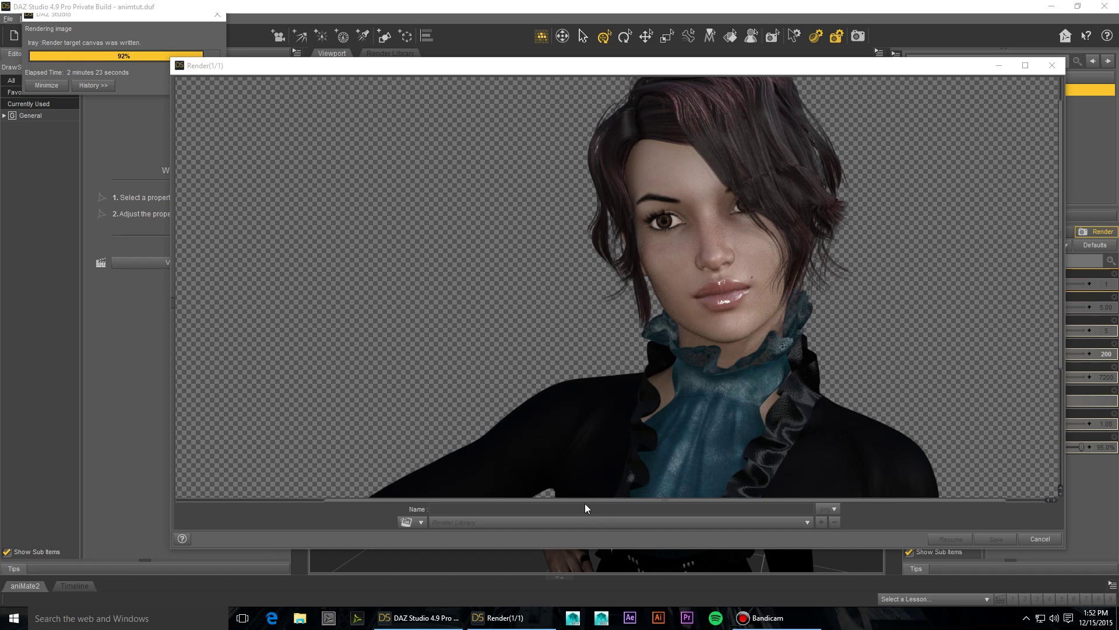
pyautogui.click(128, 16)
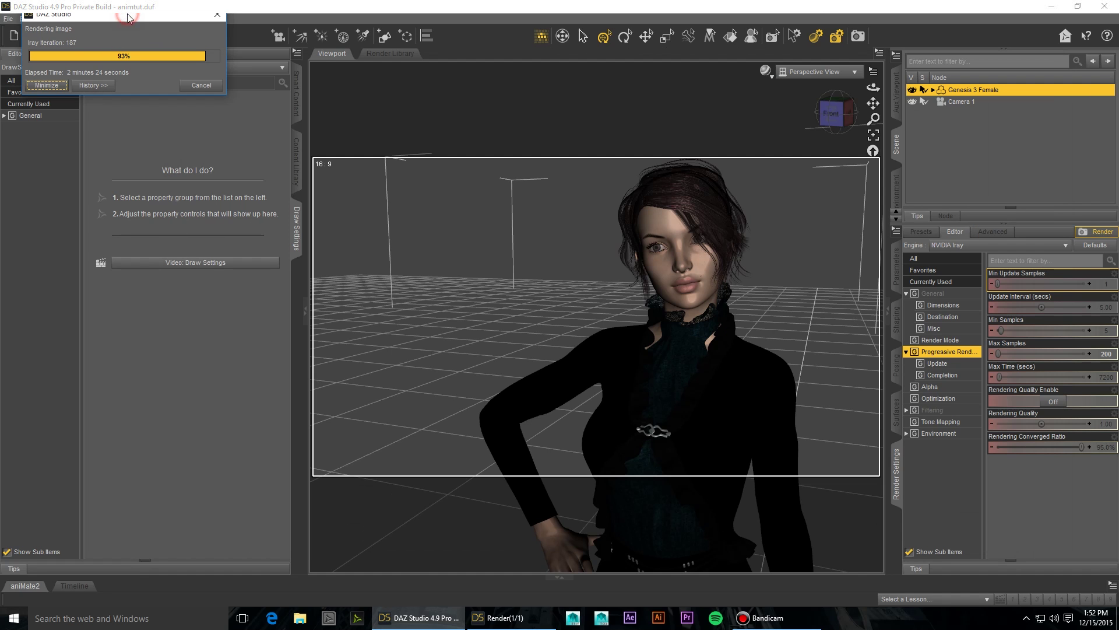
pyautogui.click(518, 619)
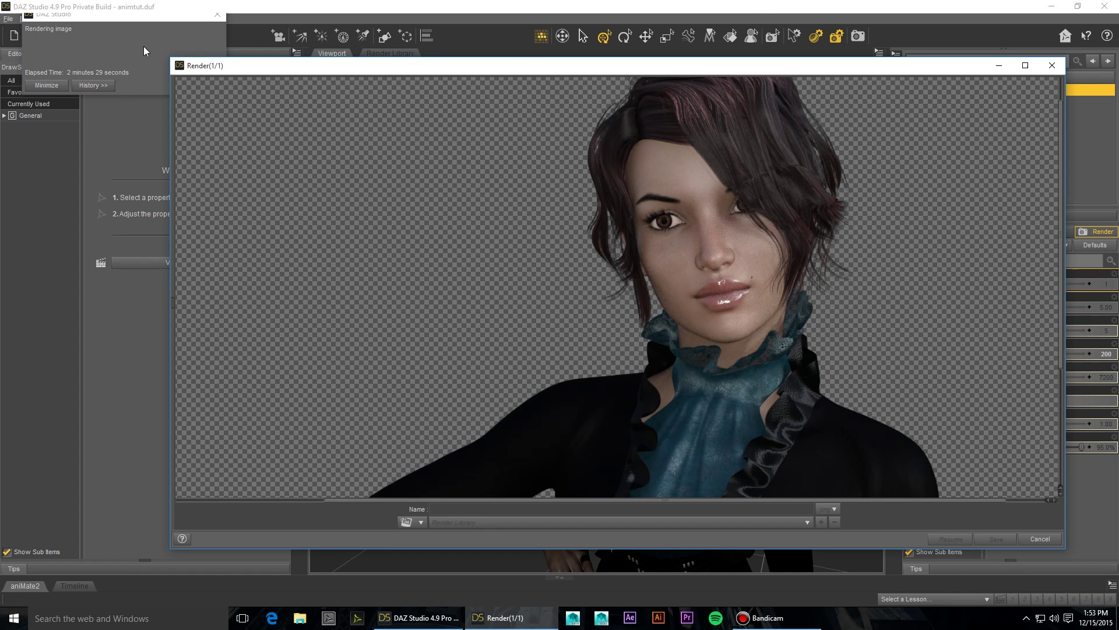
pyautogui.click(667, 509)
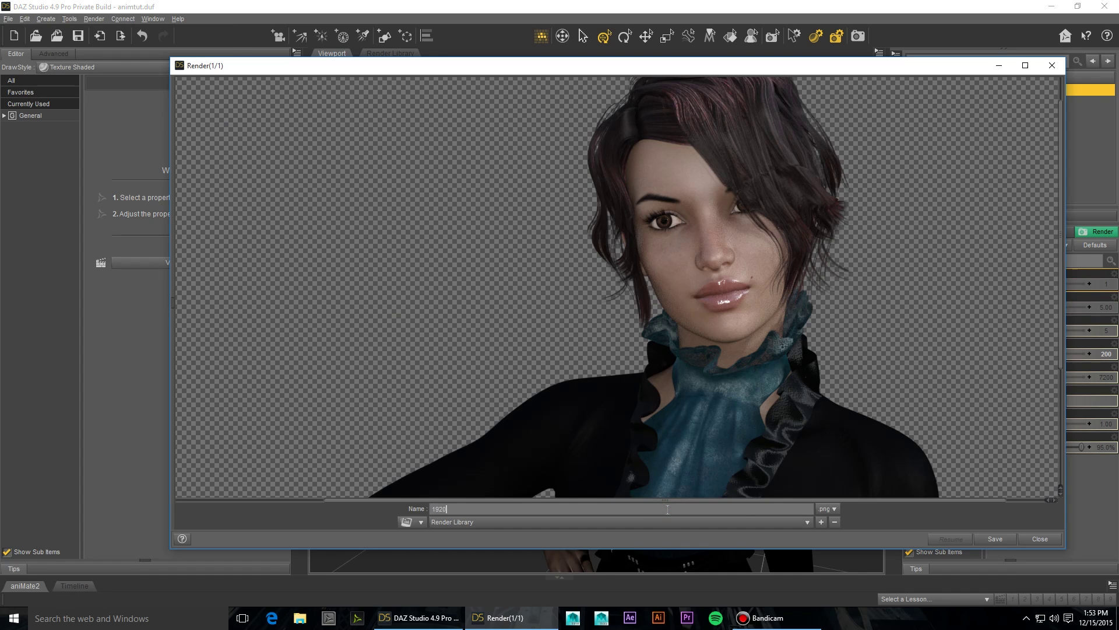
pyautogui.press('Escape')
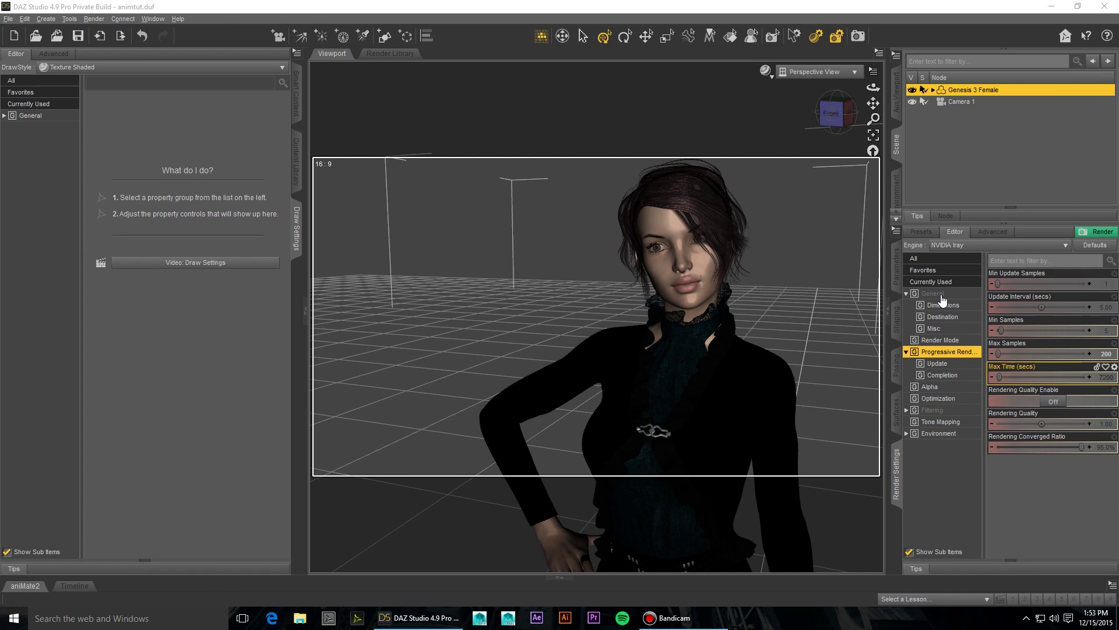
# In General settings, deselect the figure and choose the Widescreen (16:9) dimension preset.
pyautogui.click(942, 294)
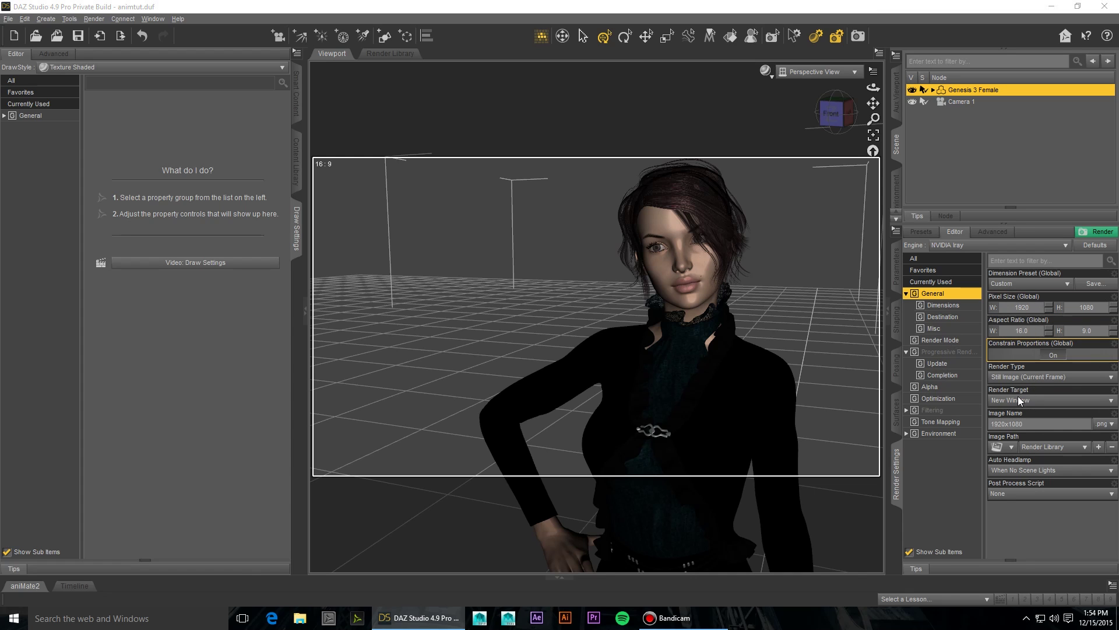
pyautogui.hotkey('ctrl', 'shift', 'a')
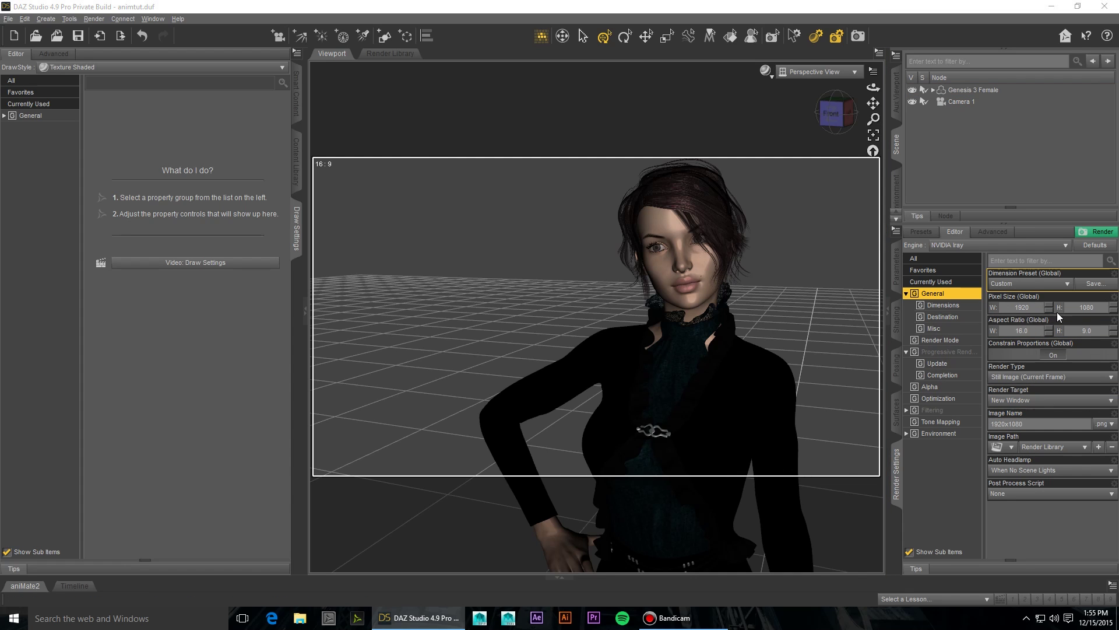
pyautogui.click(1034, 285)
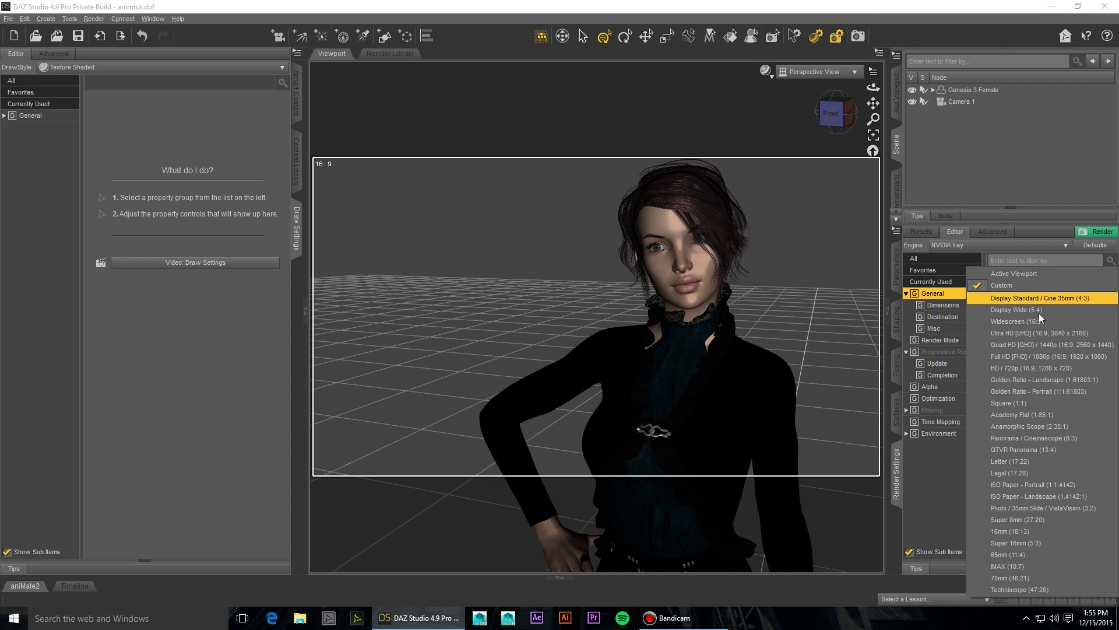
pyautogui.click(1014, 320)
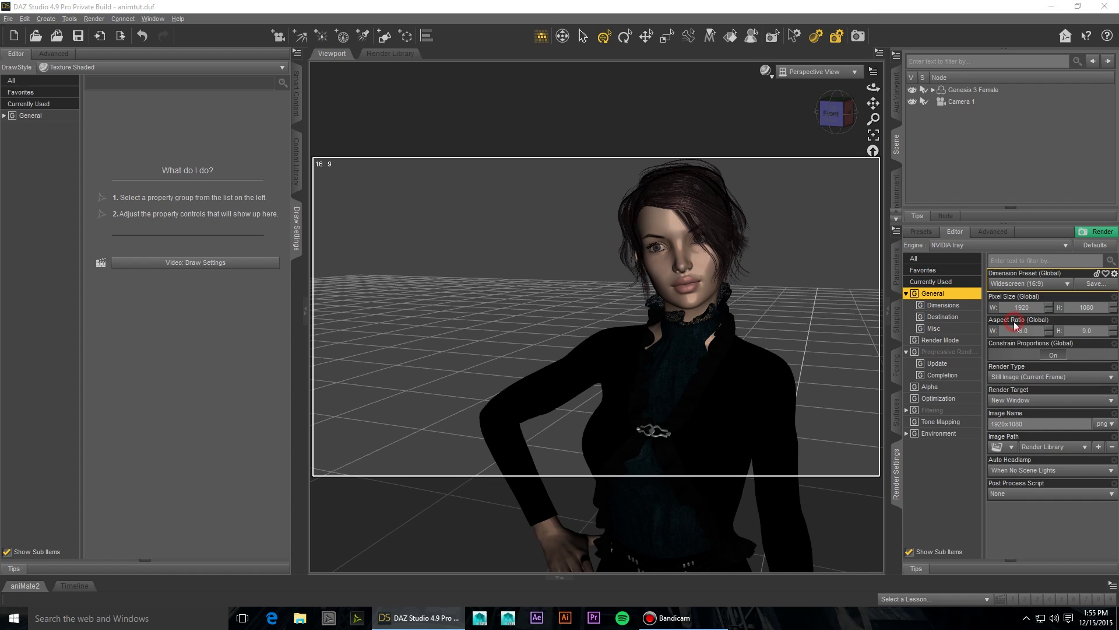
# Set the render width through 2000 and 2500 to a final 2730 × 1536 pixels.
pyautogui.click(1022, 307)
pyautogui.write('2000')
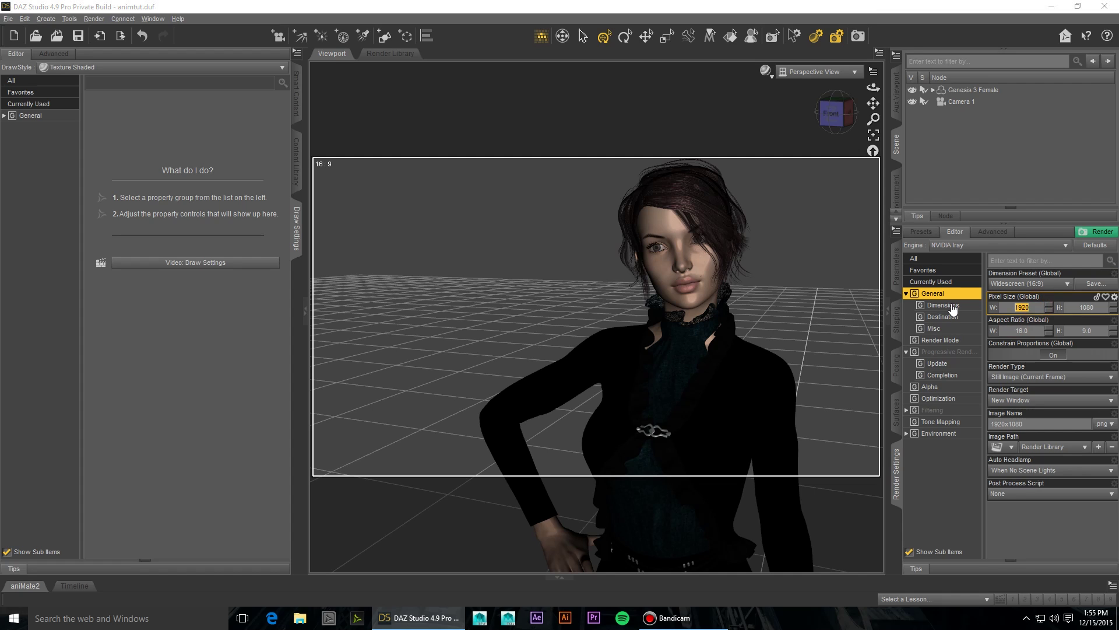
pyautogui.press('Return')
pyautogui.moveTo(1033, 308); pyautogui.dragTo(1017, 307)
pyautogui.write('2500')
pyautogui.press('Return')
pyautogui.click(1037, 308)
pyautogui.doubleClick(1037, 308)
pyautogui.write('2')
pyautogui.moveTo(1038, 305); pyautogui.dragTo(1044, 301)
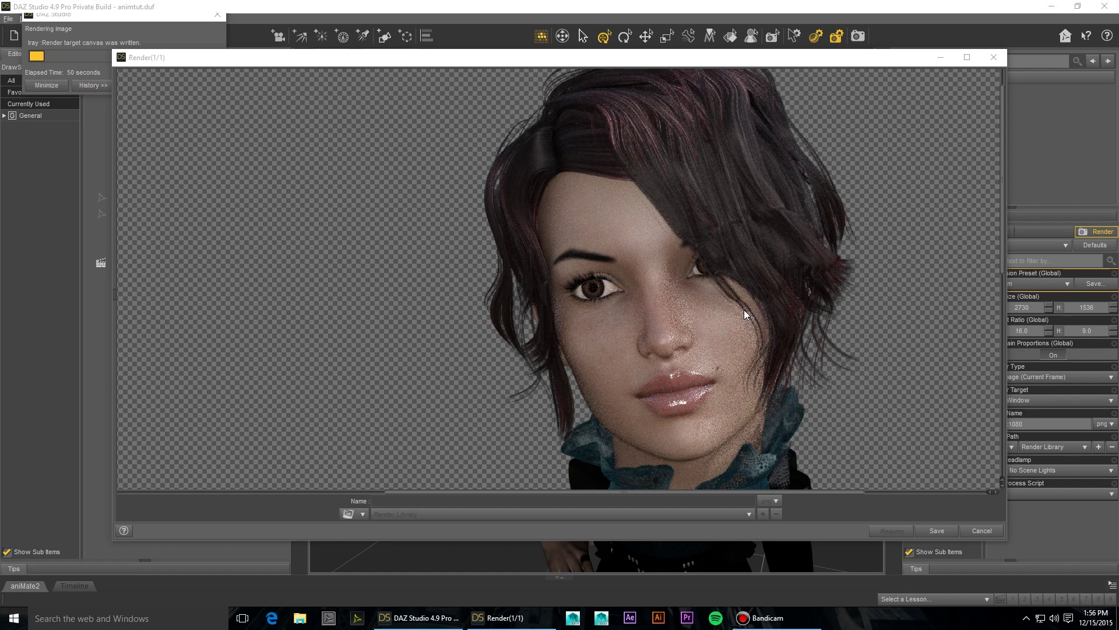
# Watch the 2730 × 1536 Iray render progress, then cancel it at 56%.
pyautogui.scroll(-3, 744, 310)
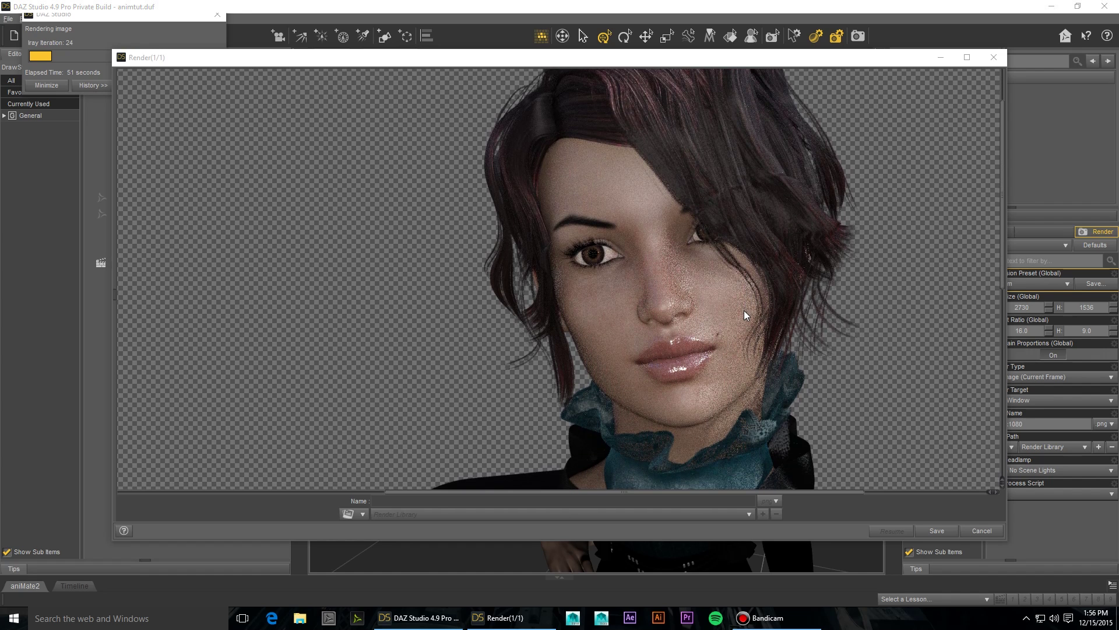
pyautogui.scroll(-2, 743, 310)
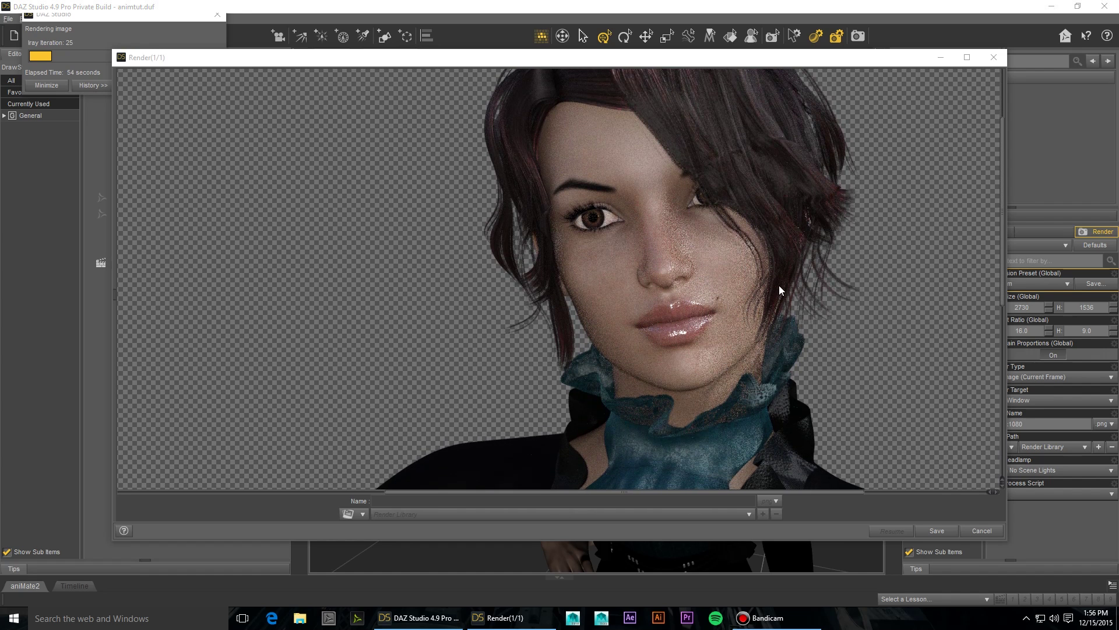
pyautogui.scroll(3, 774, 313)
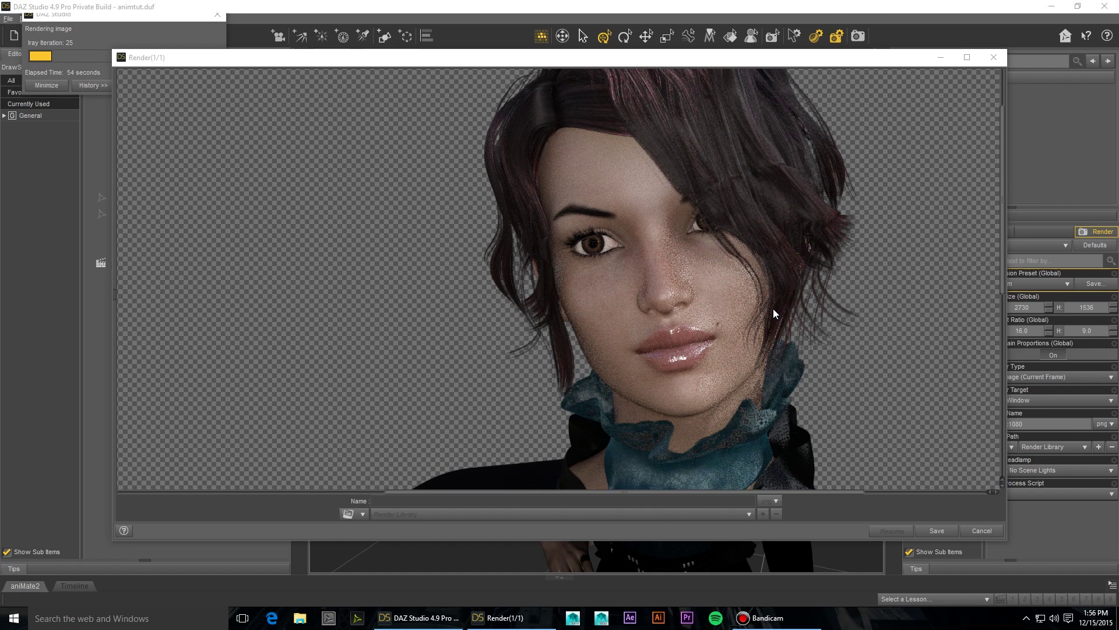
pyautogui.scroll(2, 773, 313)
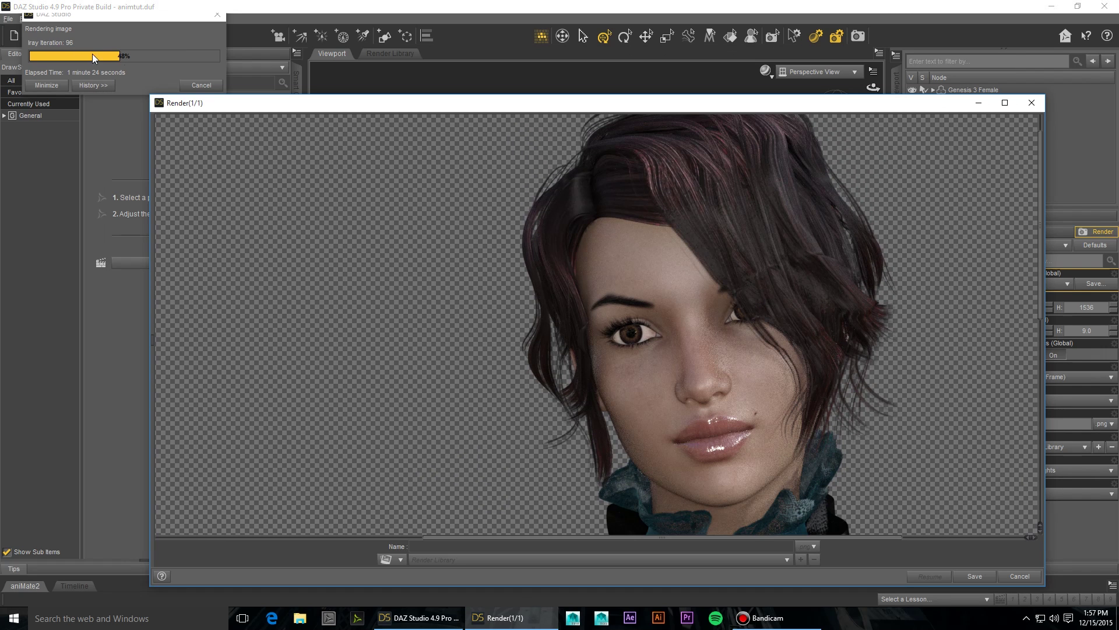
pyautogui.click(201, 86)
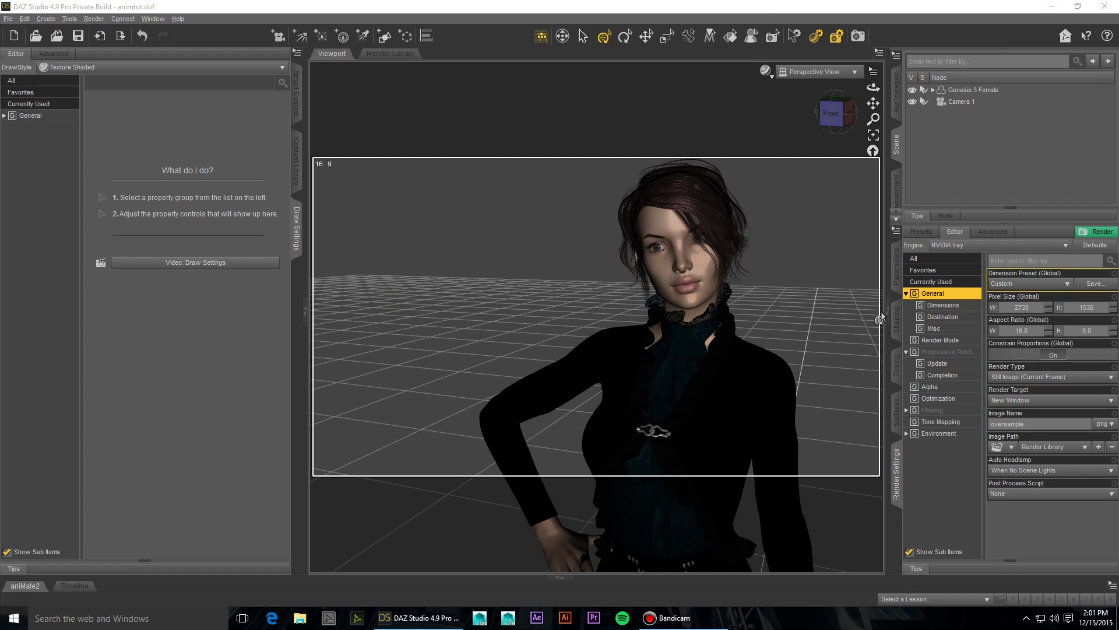
# Switch the render engine to Basic OpenGL and keep the viewport Texture Shaded.
pyautogui.click(956, 247)
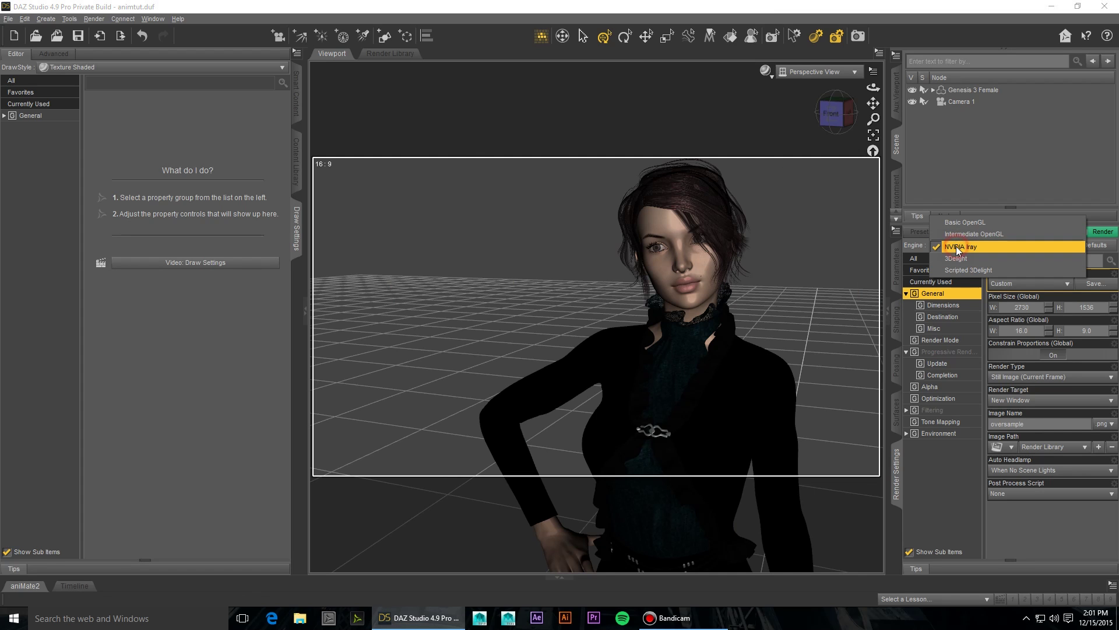
pyautogui.click(961, 226)
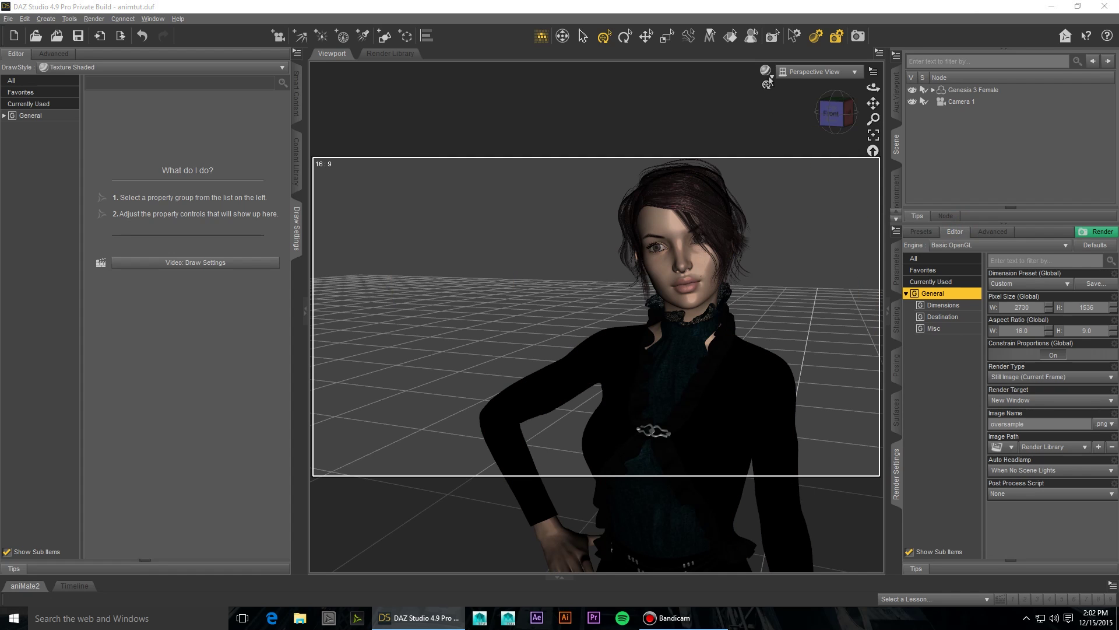
pyautogui.click(766, 70)
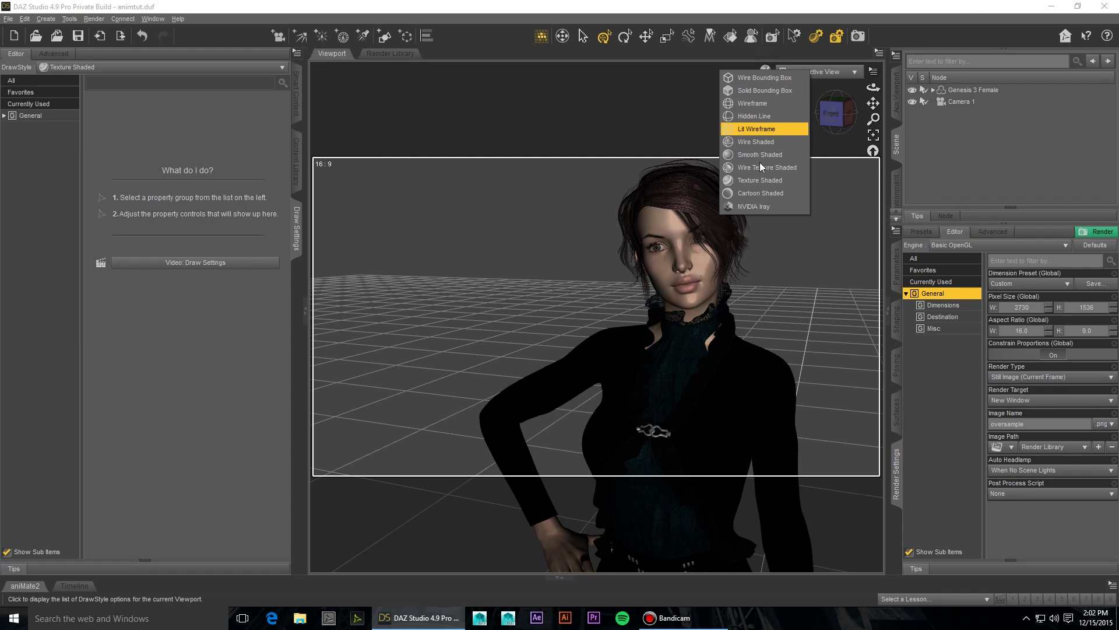
pyautogui.click(758, 180)
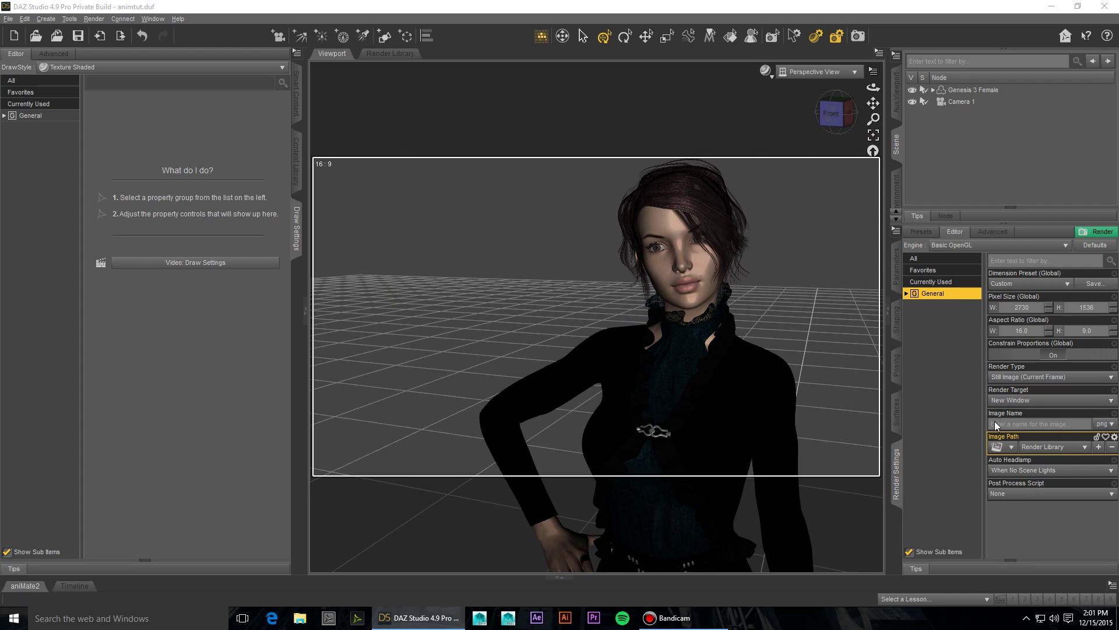
# Choose Image Series as the render type, covering frames 0 to 120.
pyautogui.click(1053, 379)
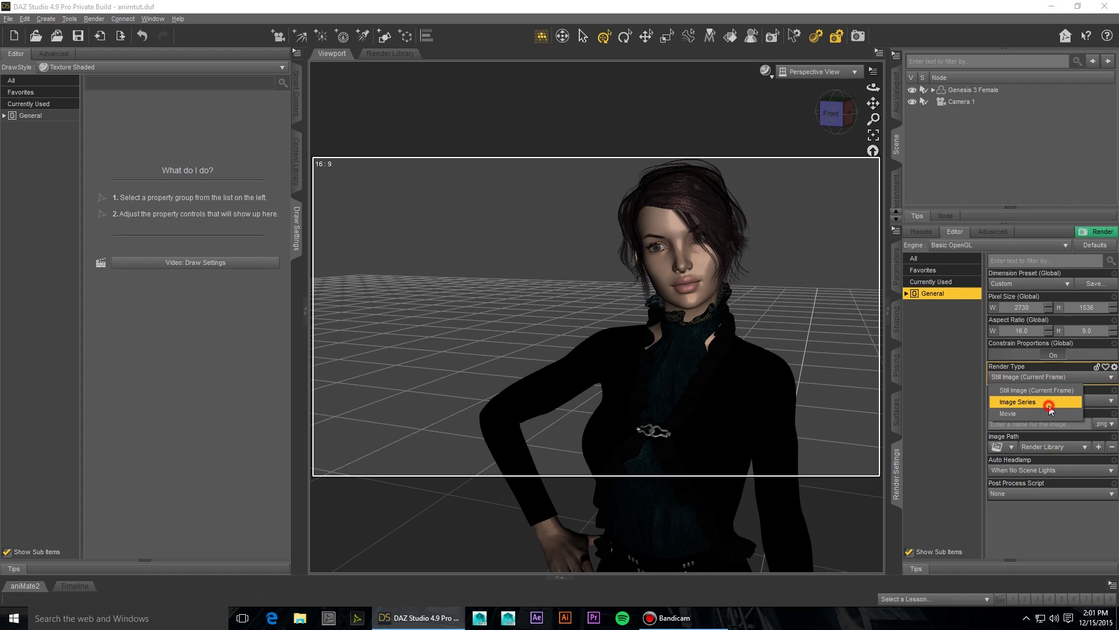
pyautogui.click(1048, 404)
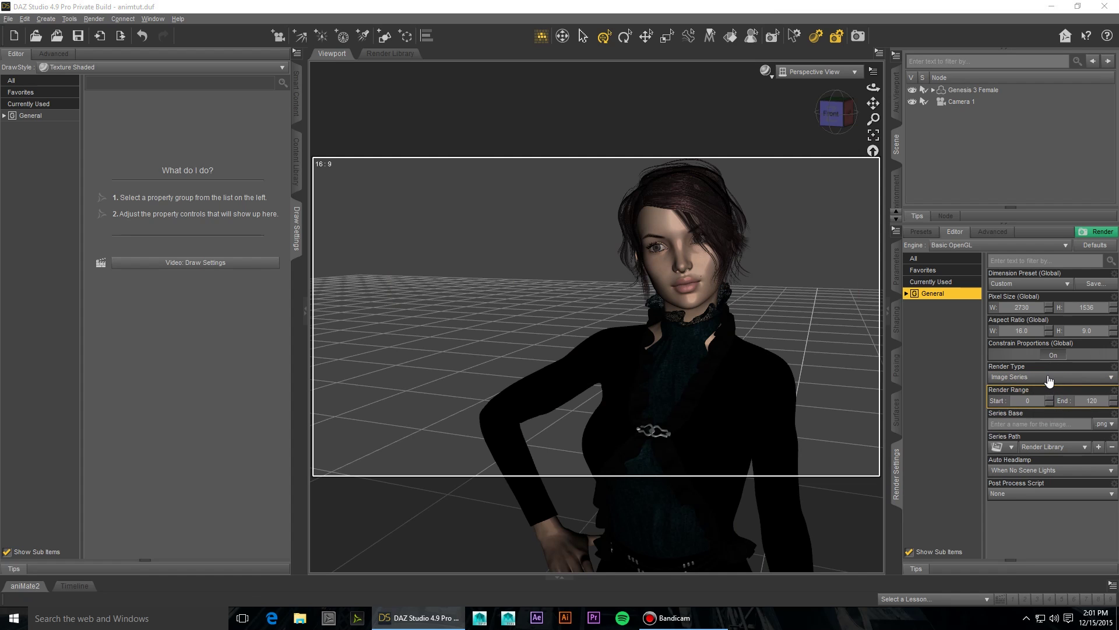
pyautogui.click(1047, 377)
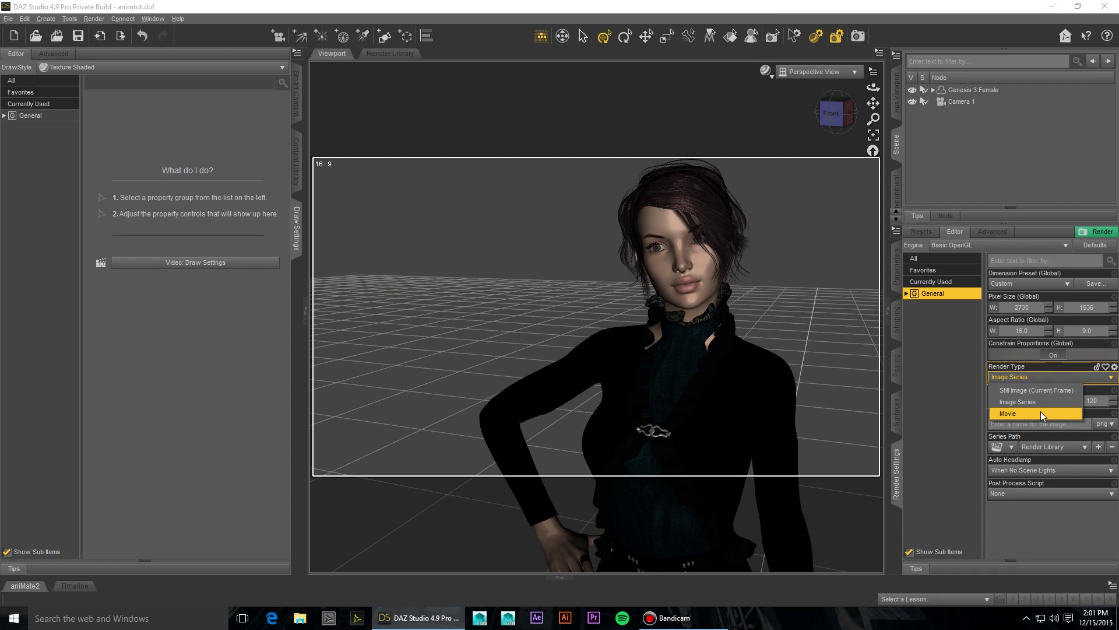
pyautogui.click(1040, 403)
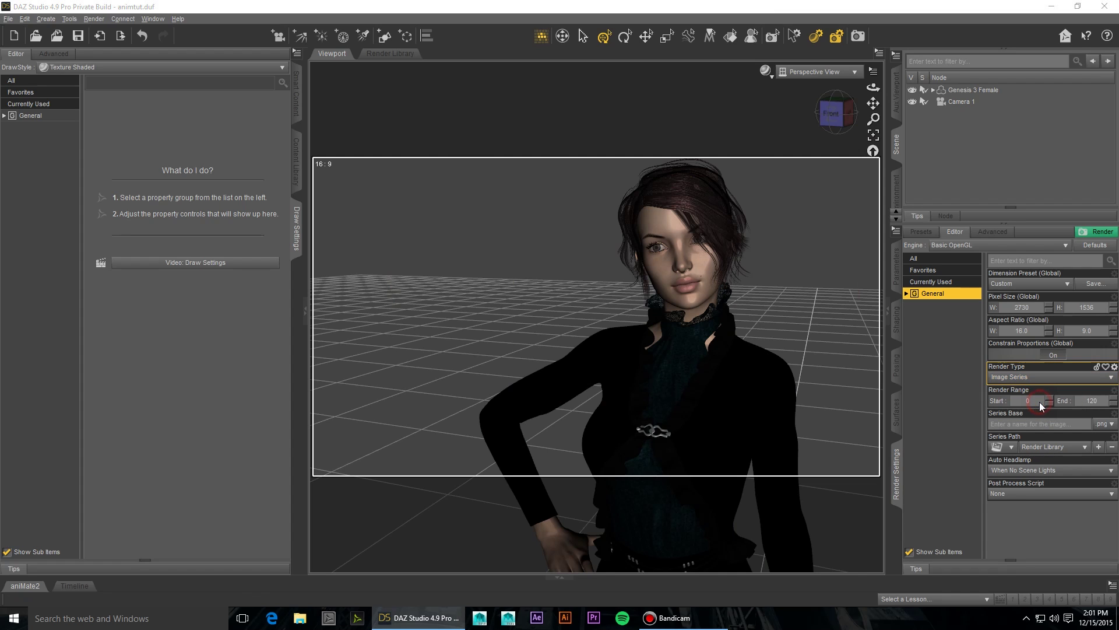